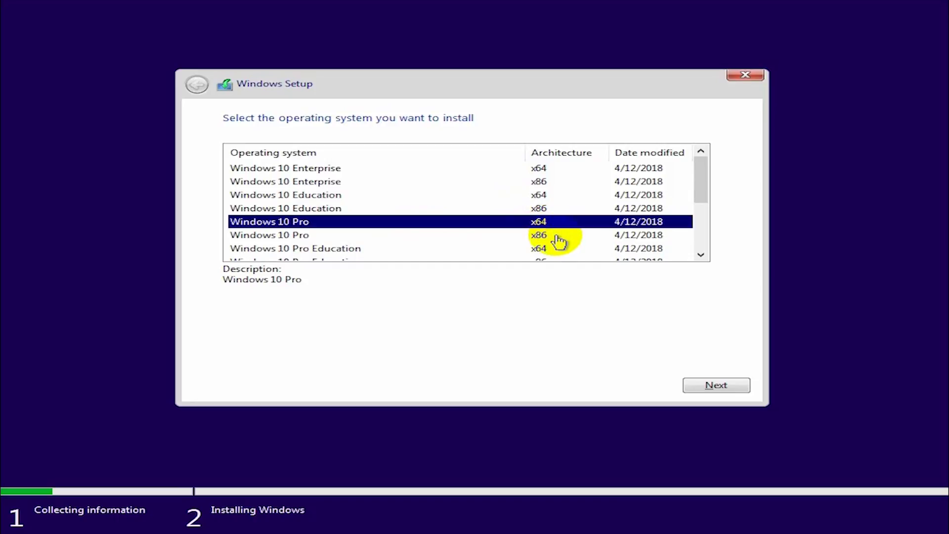
Step: Choose the x64 edition of Windows 10 Pro as the operating system to install and continue
click(559, 239)
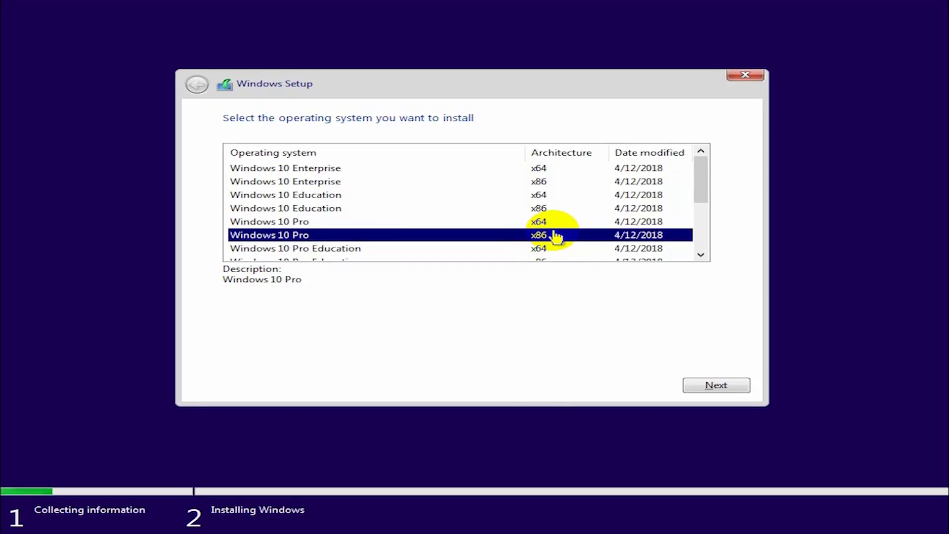
click(551, 223)
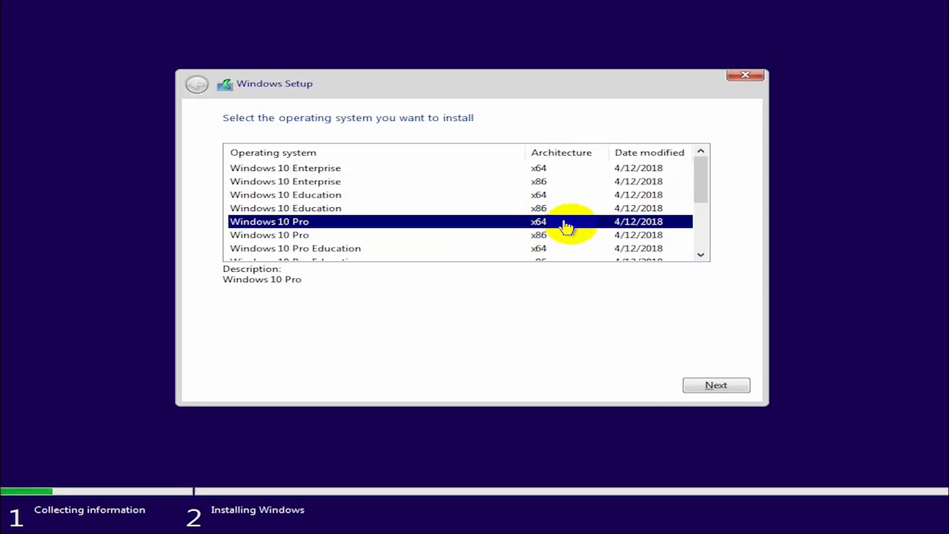
click(733, 390)
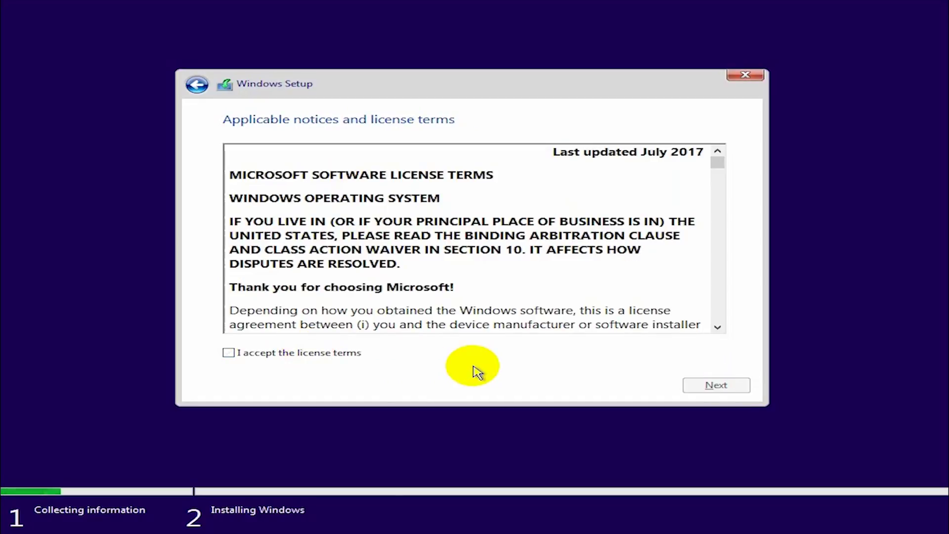
Step: Accept the license terms and choose the Custom: Install Windows only (advanced) installation type
click(329, 357)
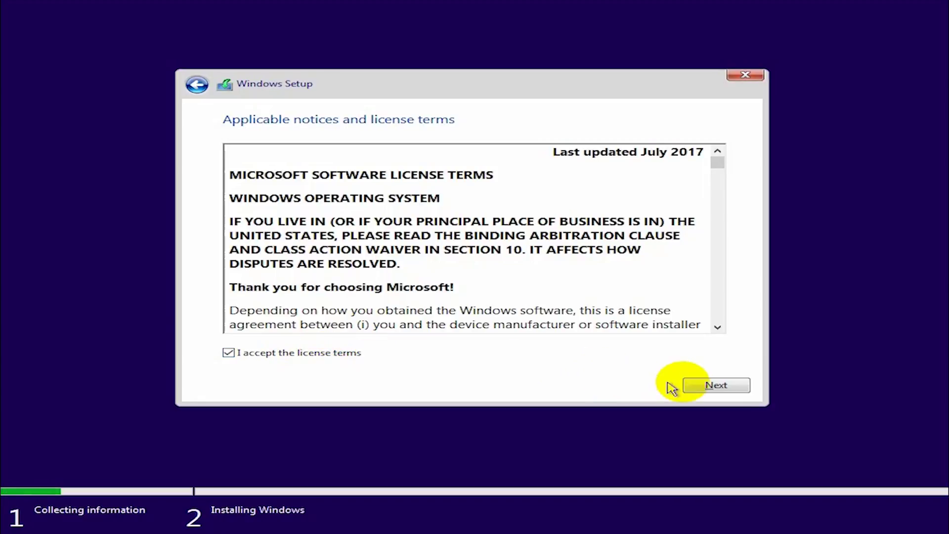
click(700, 388)
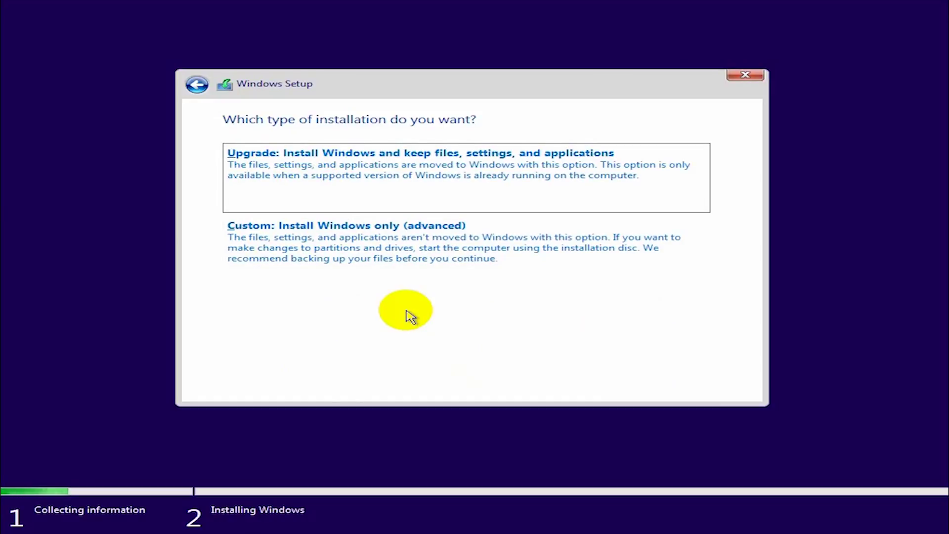
click(430, 254)
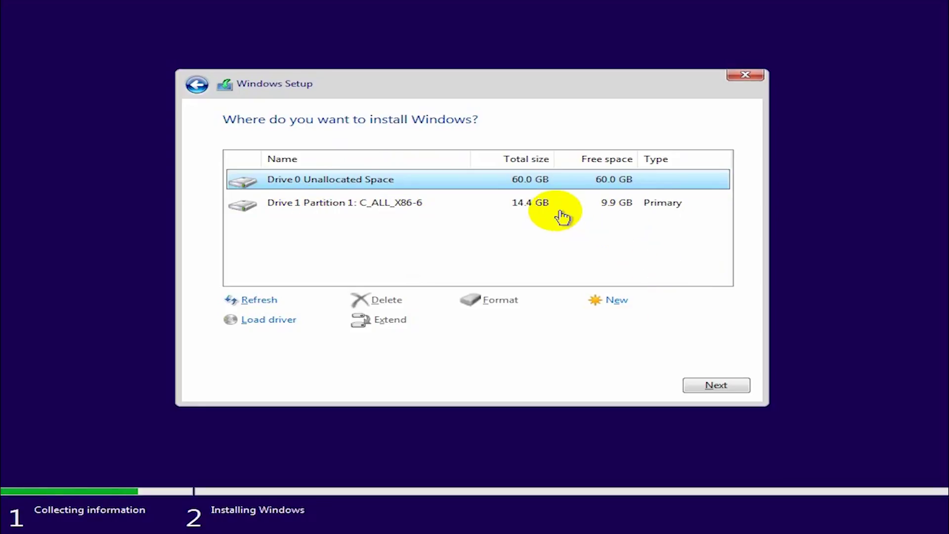
Step: Create a new 61440 MB partition in the Drive 0 unallocated space, allowing additional partitions for system files
click(527, 208)
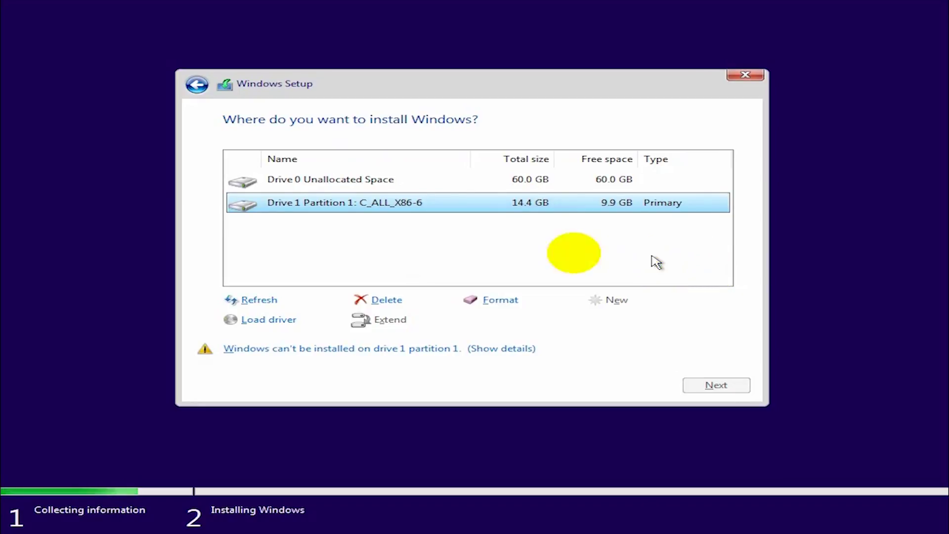
click(490, 183)
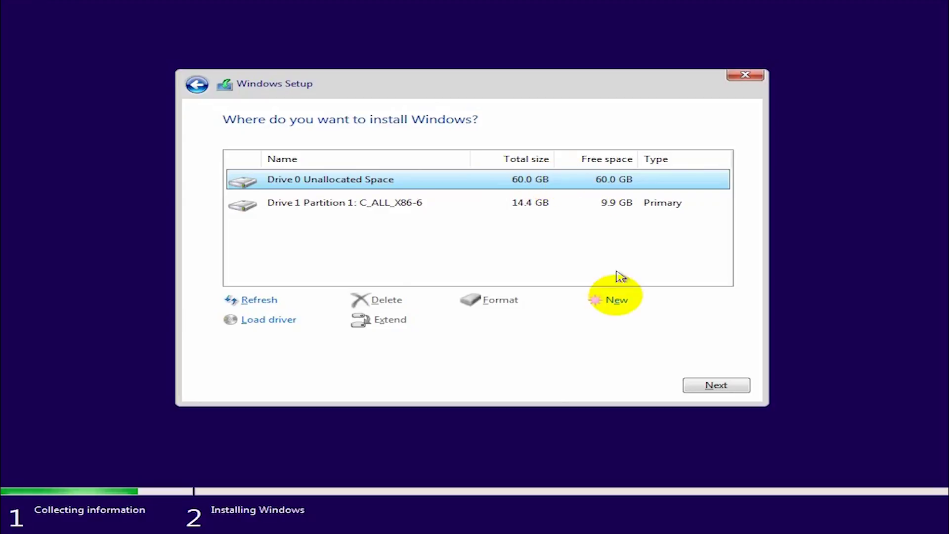
click(618, 305)
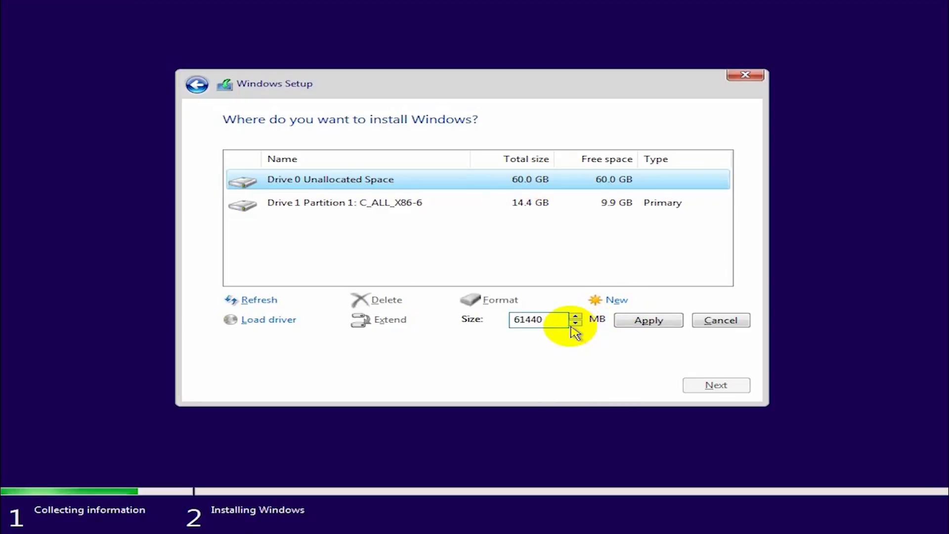
drag(568, 328, 494, 330)
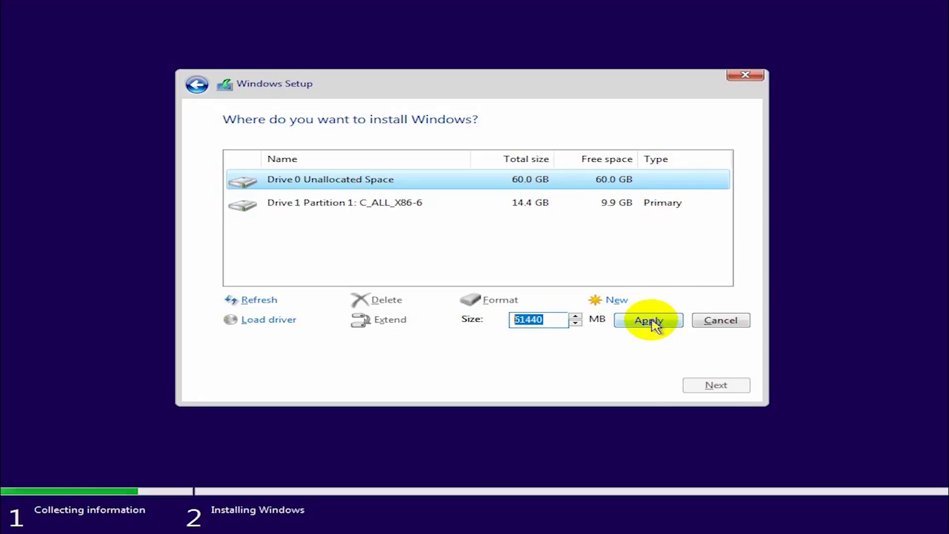
click(561, 321)
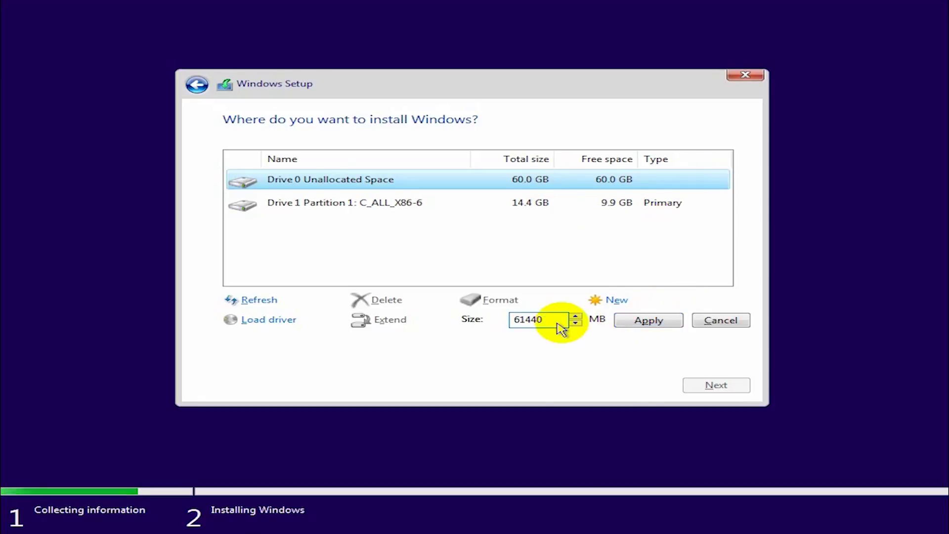
click(642, 322)
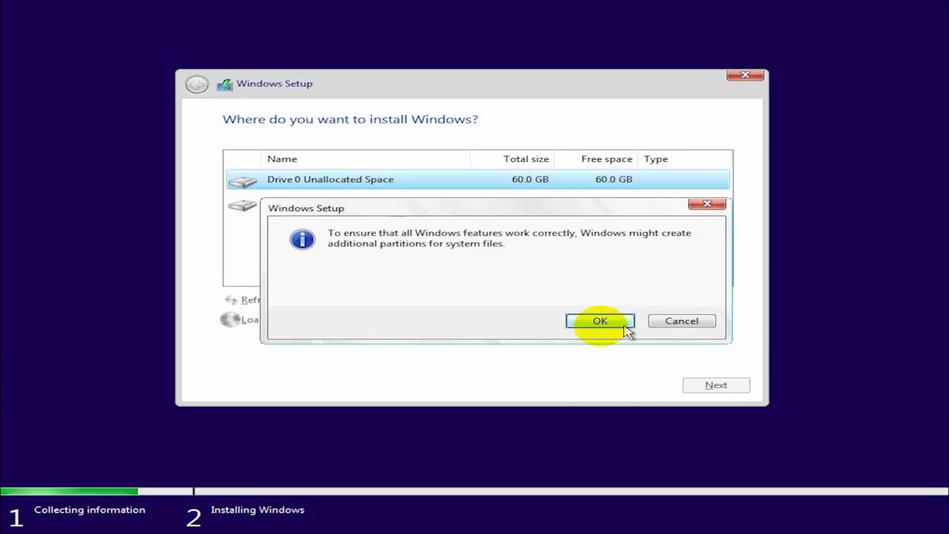
click(600, 322)
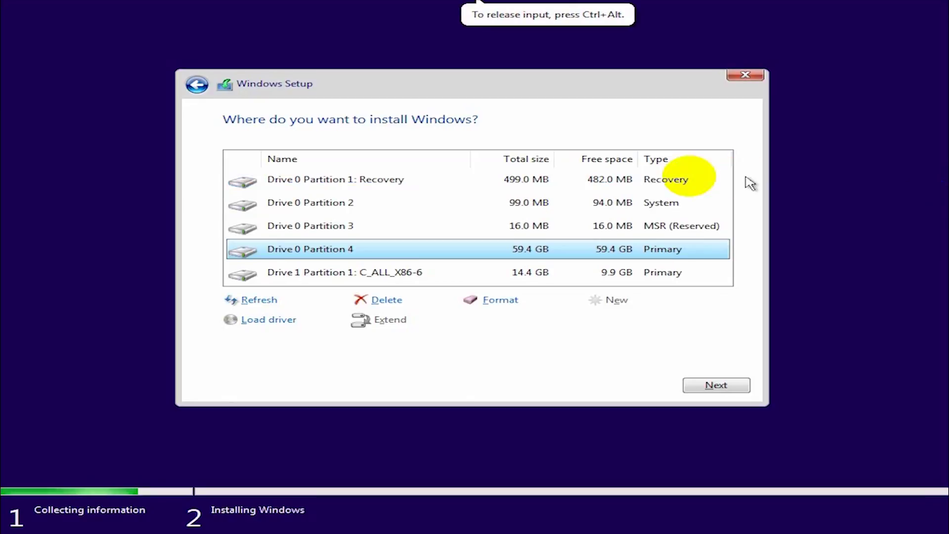
Step: Examine the Recovery, System and Primary partitions on Drive 0 to check which can hold the Windows installation
click(601, 194)
click(601, 186)
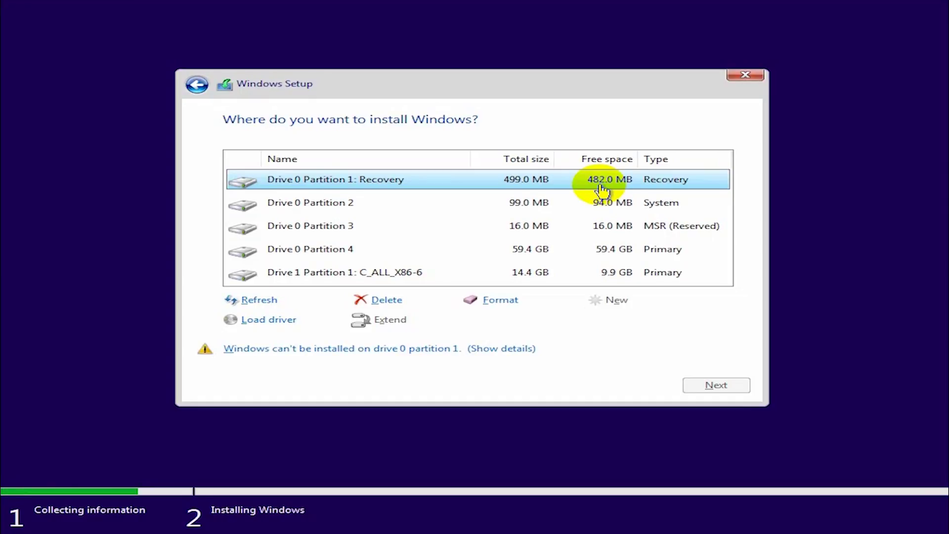
click(628, 252)
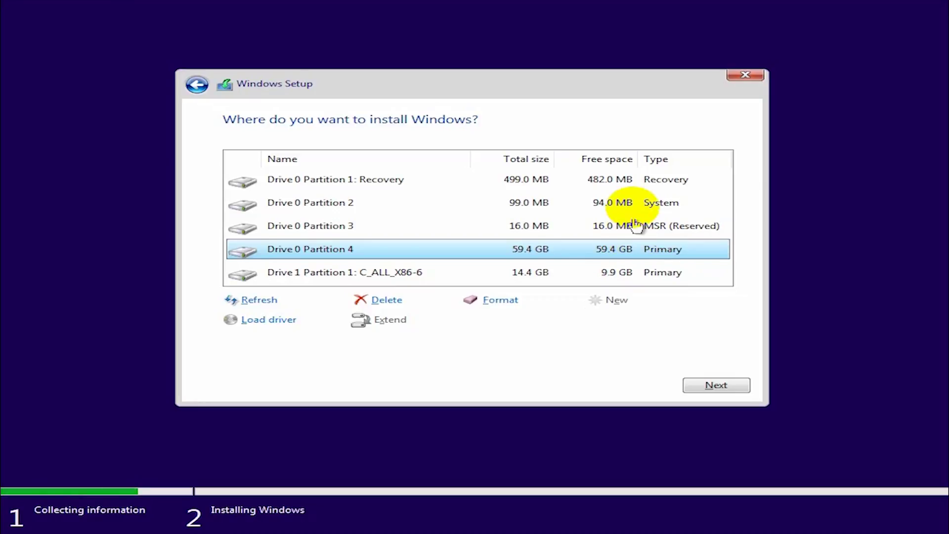
click(657, 185)
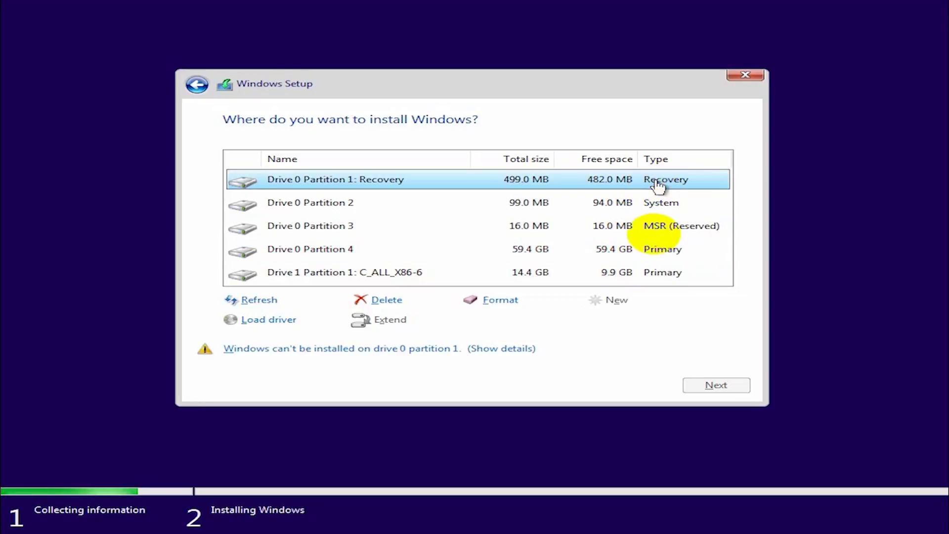
click(654, 254)
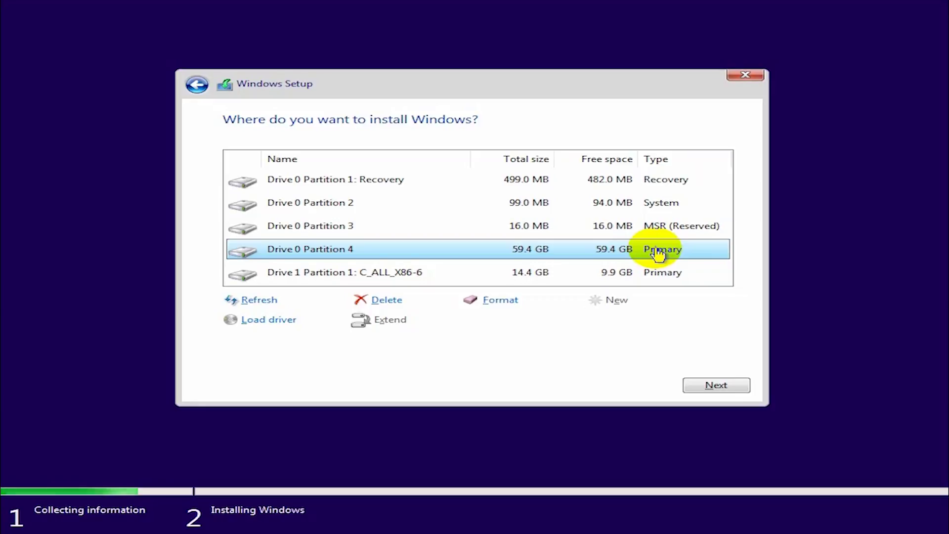
click(661, 184)
click(673, 202)
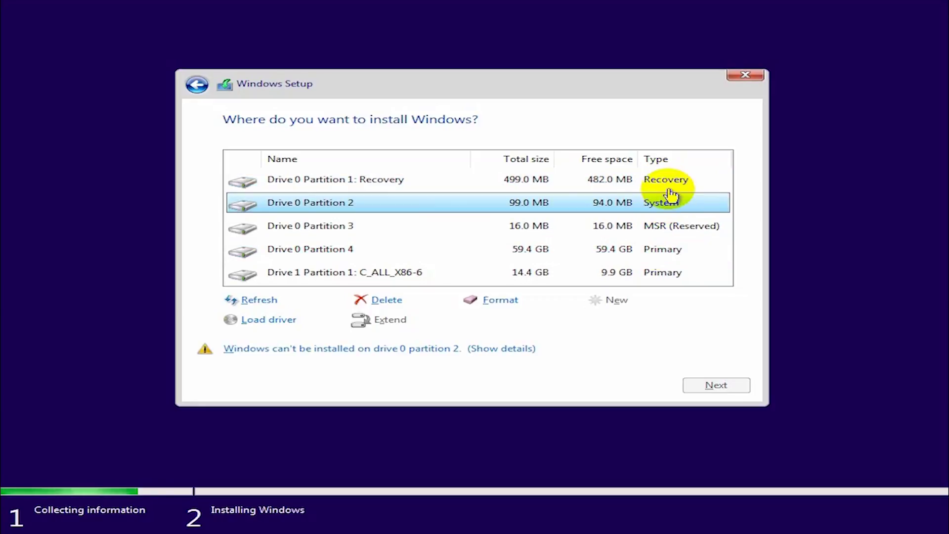
click(666, 184)
click(668, 203)
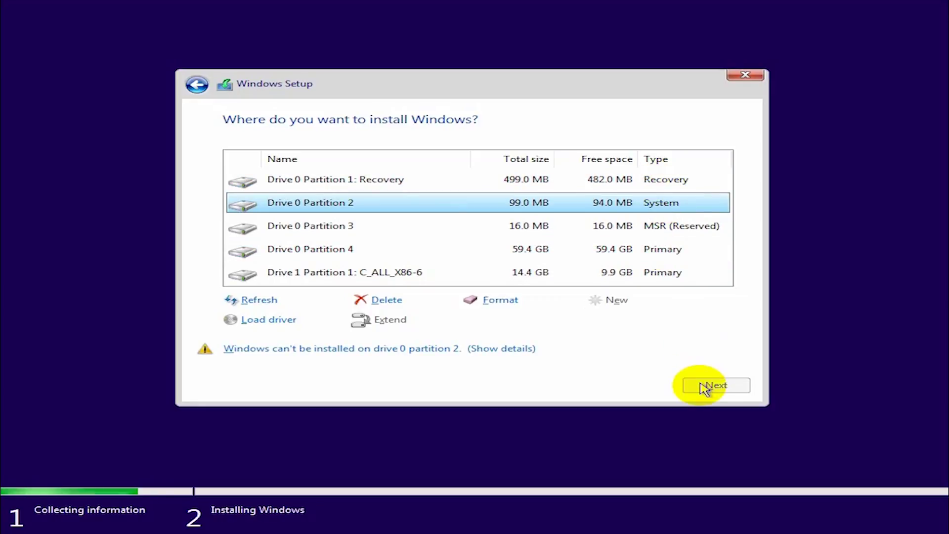
click(665, 179)
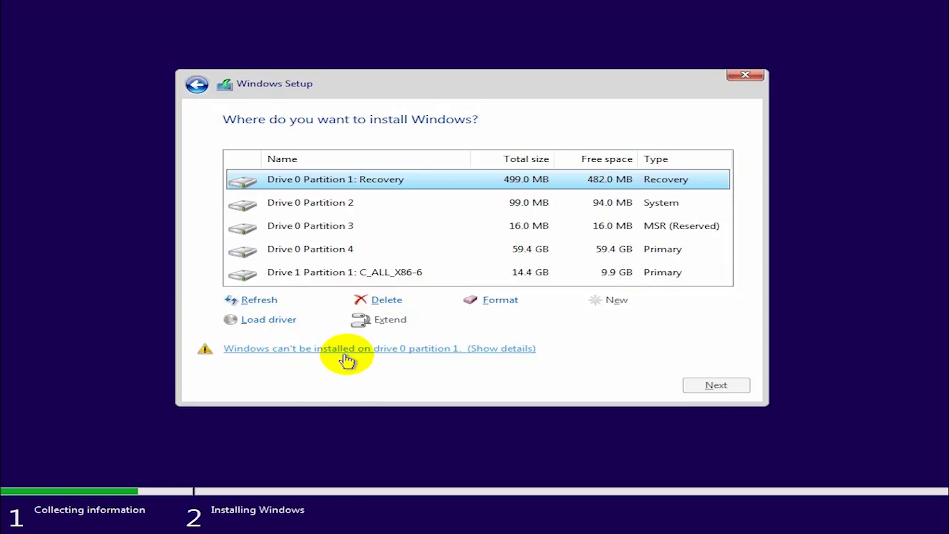
click(600, 204)
Step: Choose Drive 0 Partition 4 as the install location and start the Windows installation
click(413, 251)
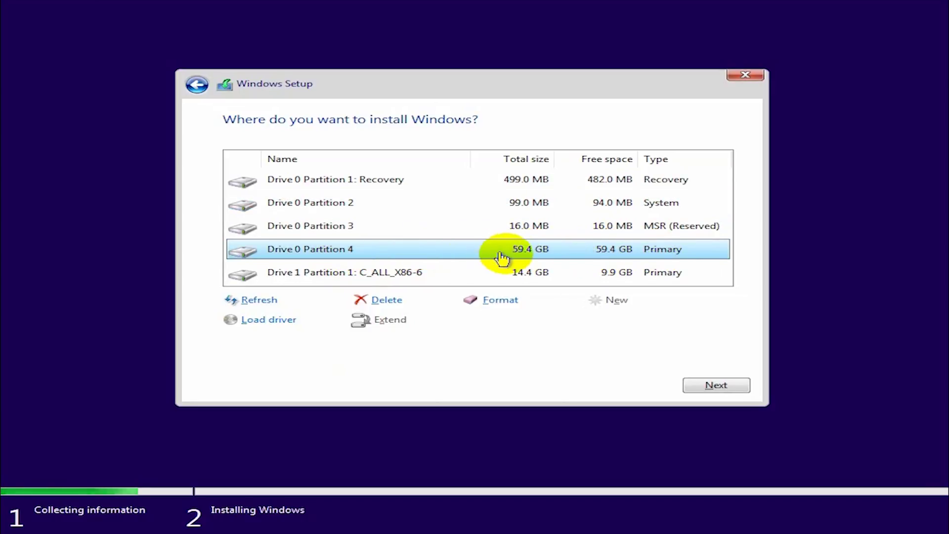
click(711, 385)
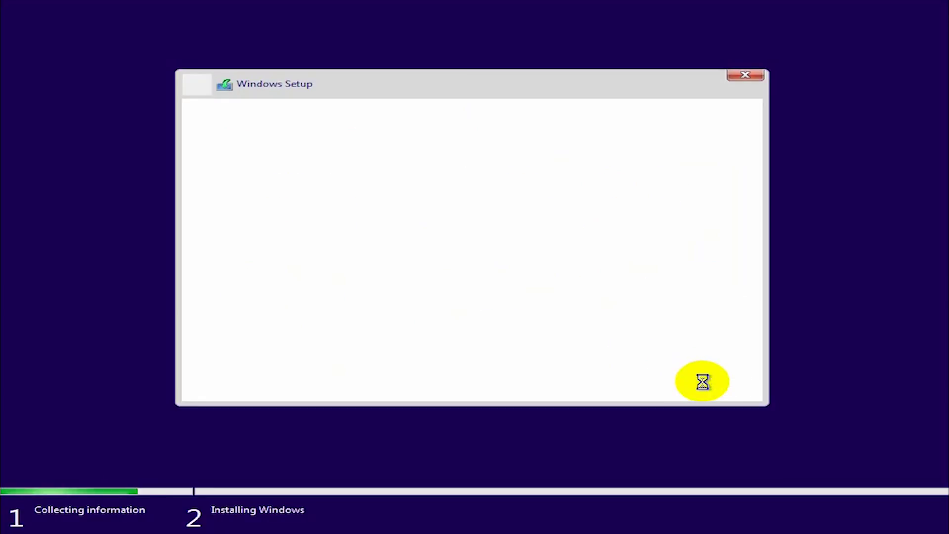
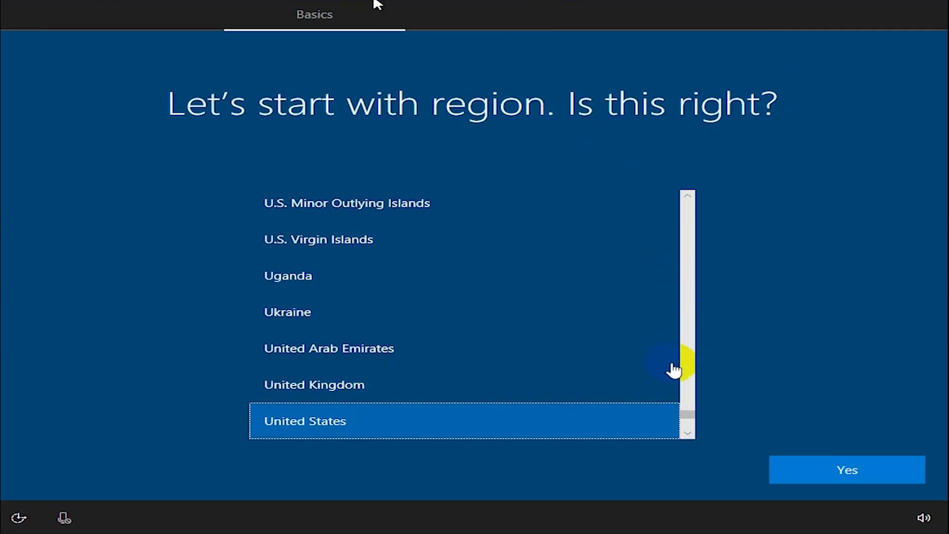
Step: Set the region to United States and confirm it
click(434, 423)
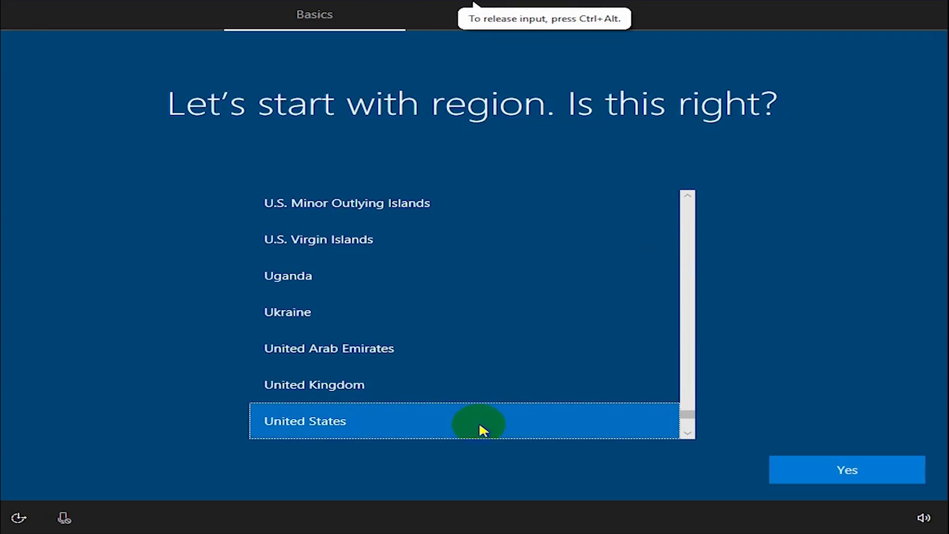
click(843, 471)
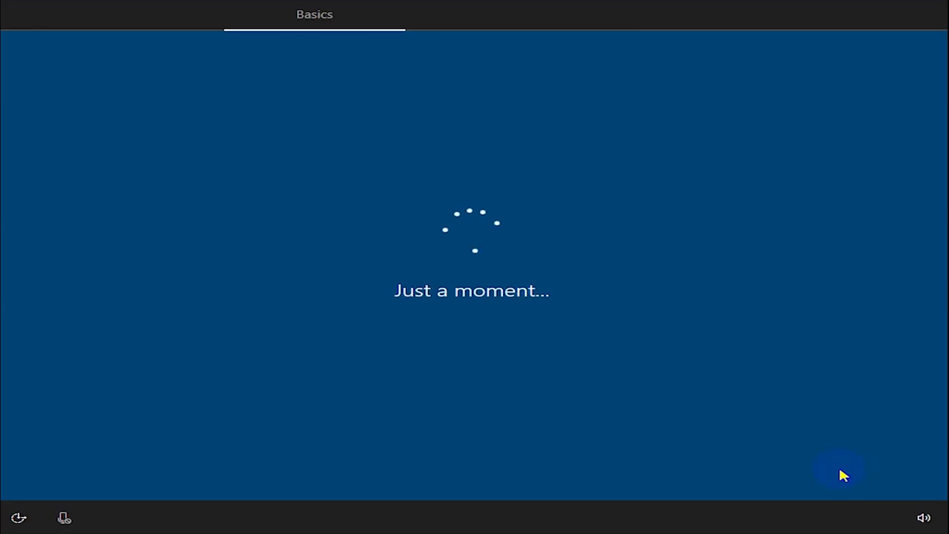
click(840, 469)
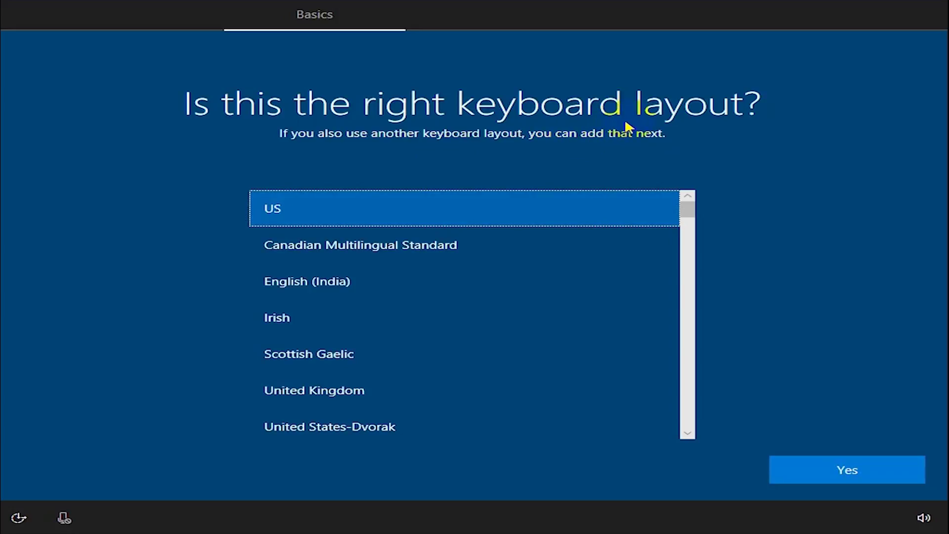
Step: Confirm US as the keyboard layout and skip adding a second layout
click(662, 218)
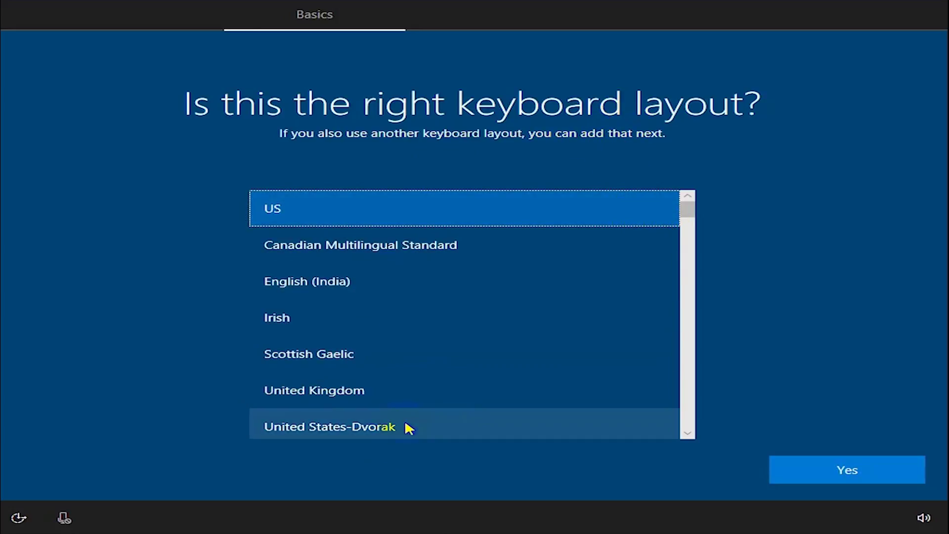
scroll(404, 423, down, 2)
scroll(406, 424, up, 2)
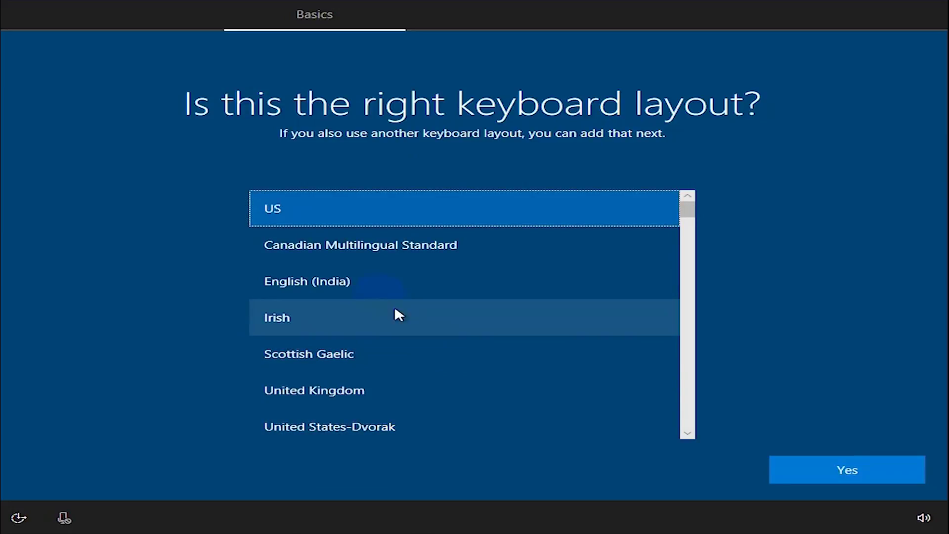
click(283, 215)
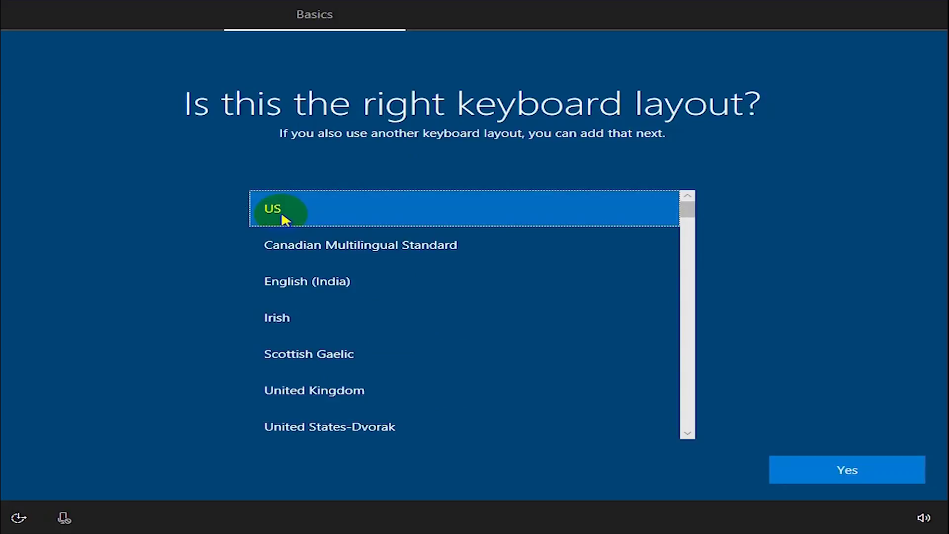
click(861, 479)
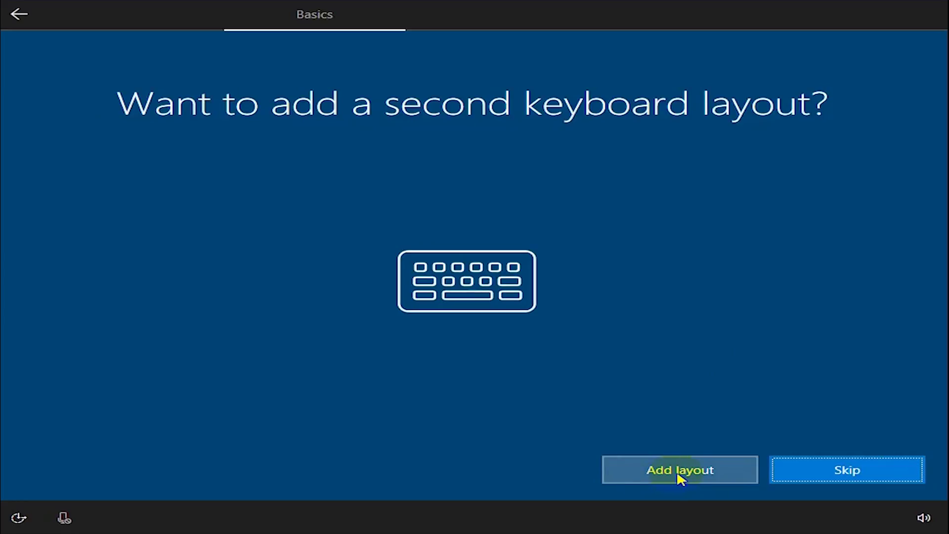
click(843, 468)
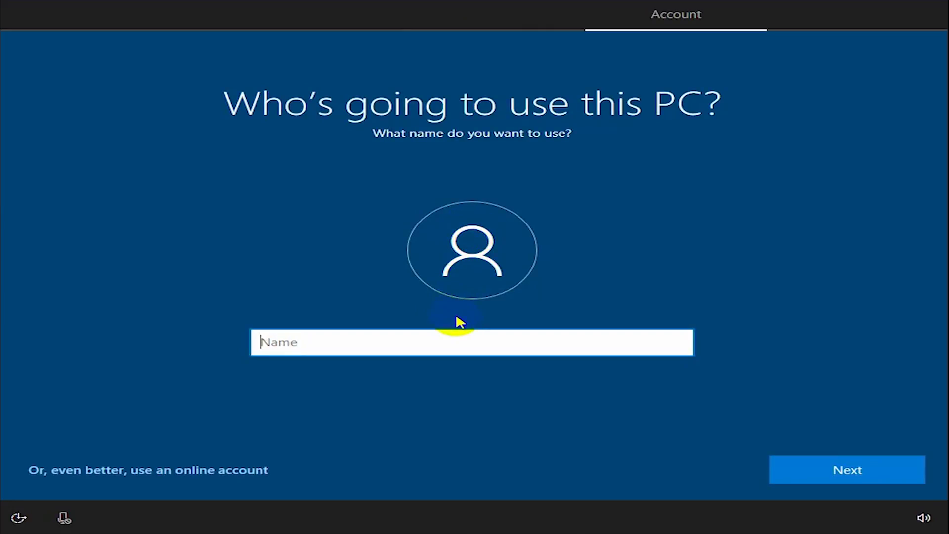
Step: Enter the user's name for the PC account and continue past the password page
click(462, 343)
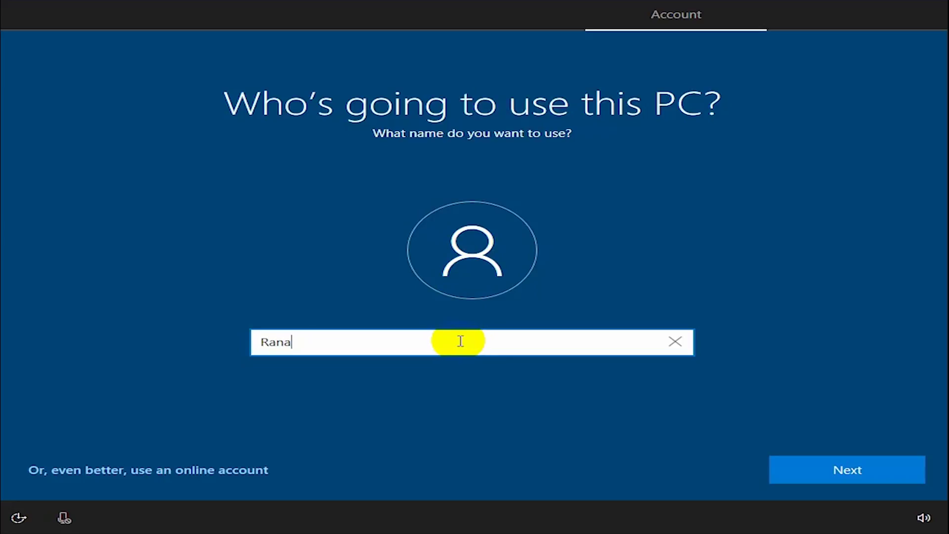
click(861, 471)
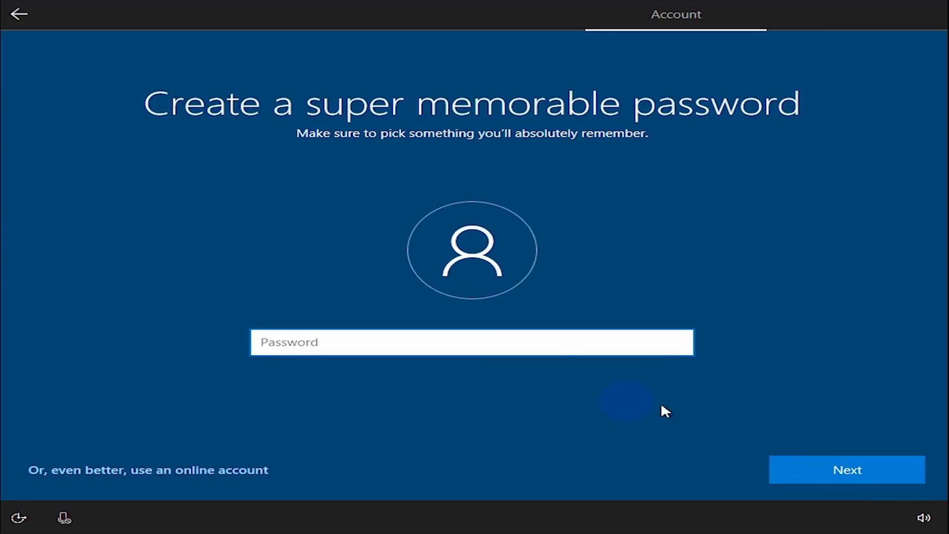
click(464, 343)
click(821, 457)
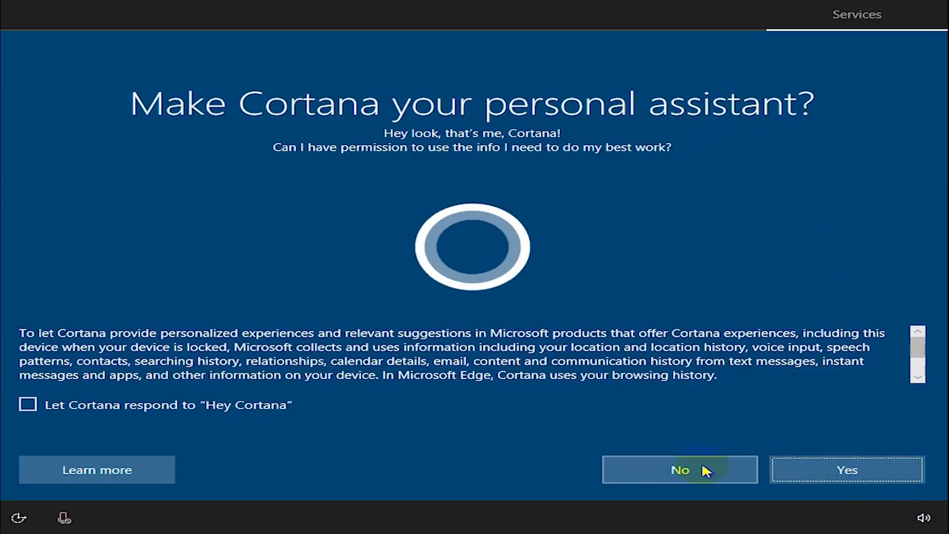
Step: Allow Cortana to act as the personal assistant, without enabling the "Hey Cortana" response
click(820, 471)
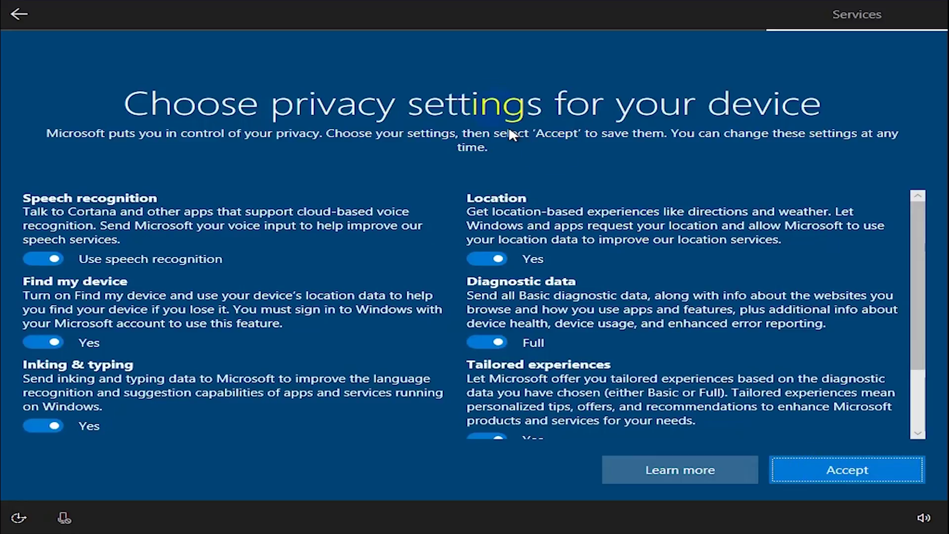
Step: Review the privacy settings for the device and accept them with all options left enabled
scroll(438, 346, down, 2)
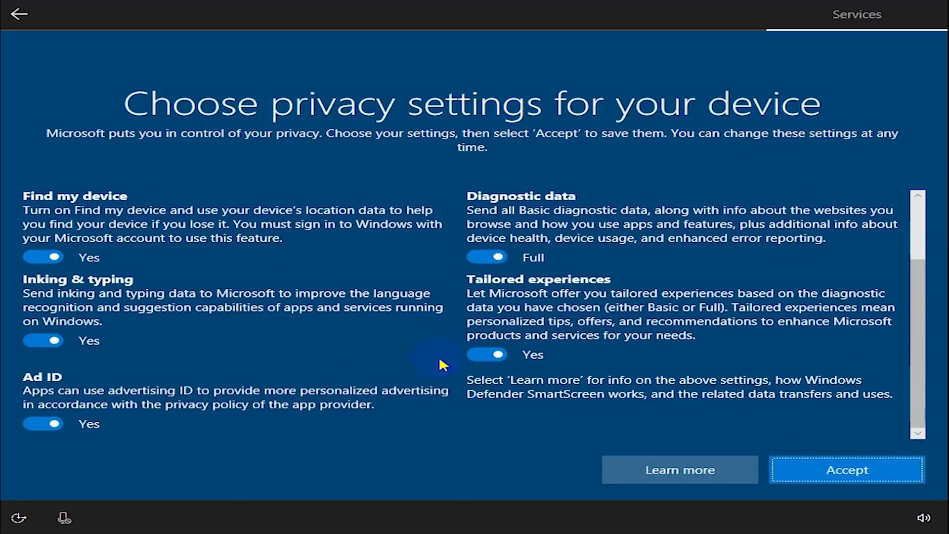
scroll(442, 365, up, 1)
scroll(439, 365, up, 2)
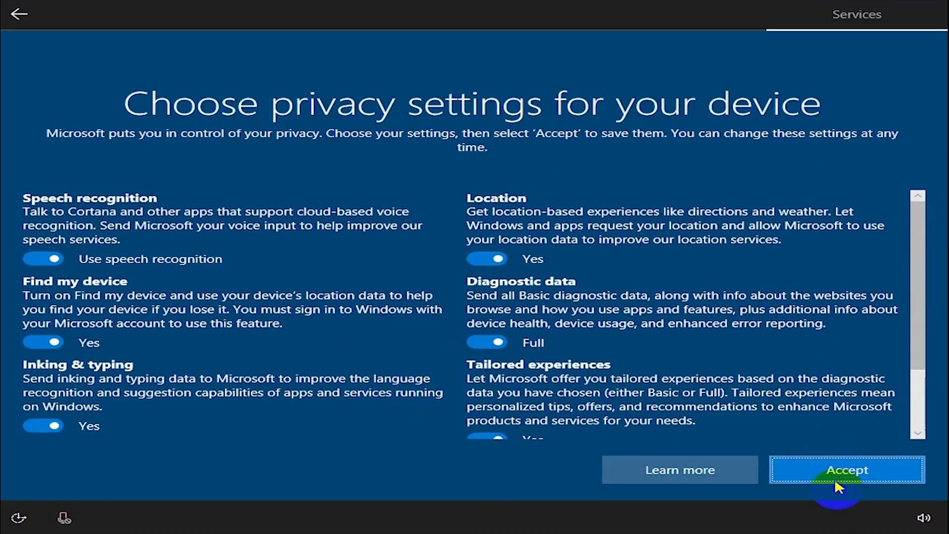
click(840, 477)
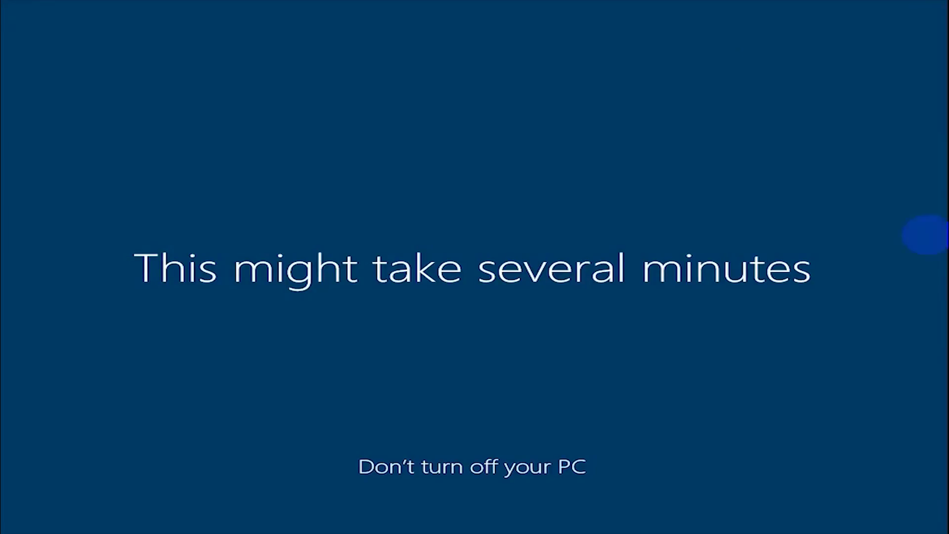
Step: Allow the PC to be discoverable on the network and close the Edge welcome window
click(473, 3)
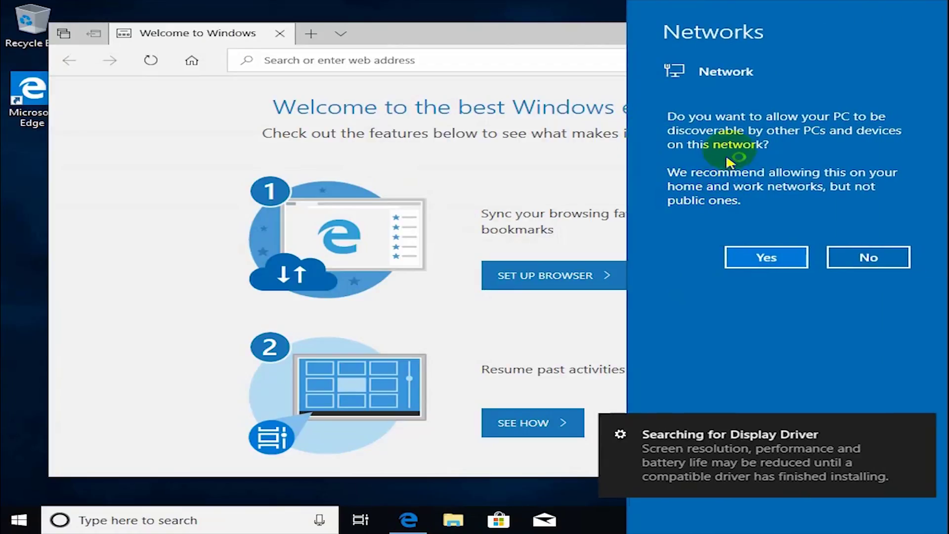
click(770, 253)
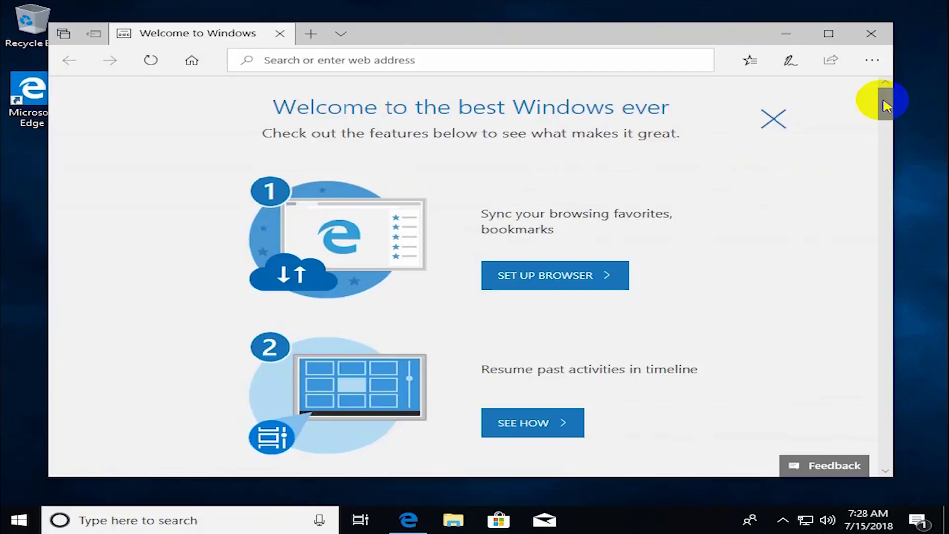
mouse_move(883, 103)
mouse_down()
mouse_move(888, 141)
mouse_move(887, 91)
mouse_up()
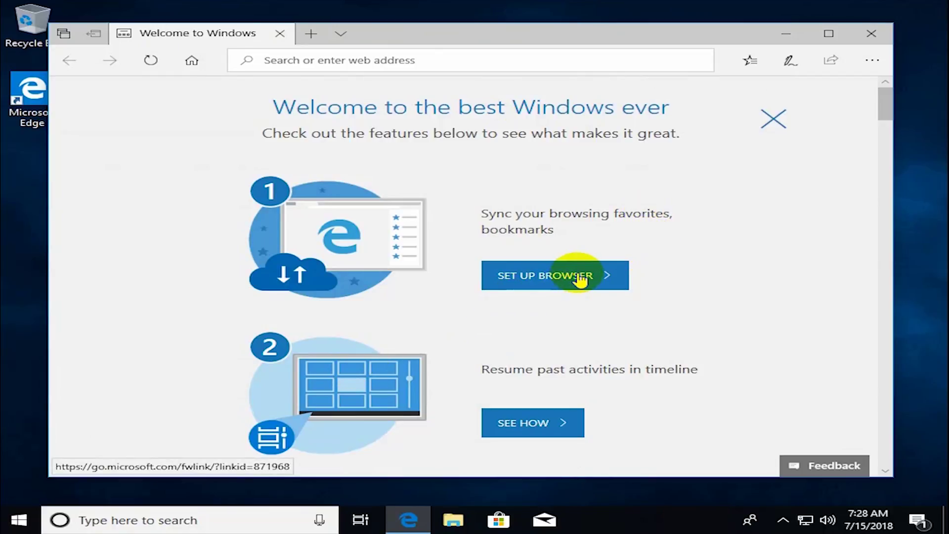
click(862, 37)
key(super)
click(479, 263)
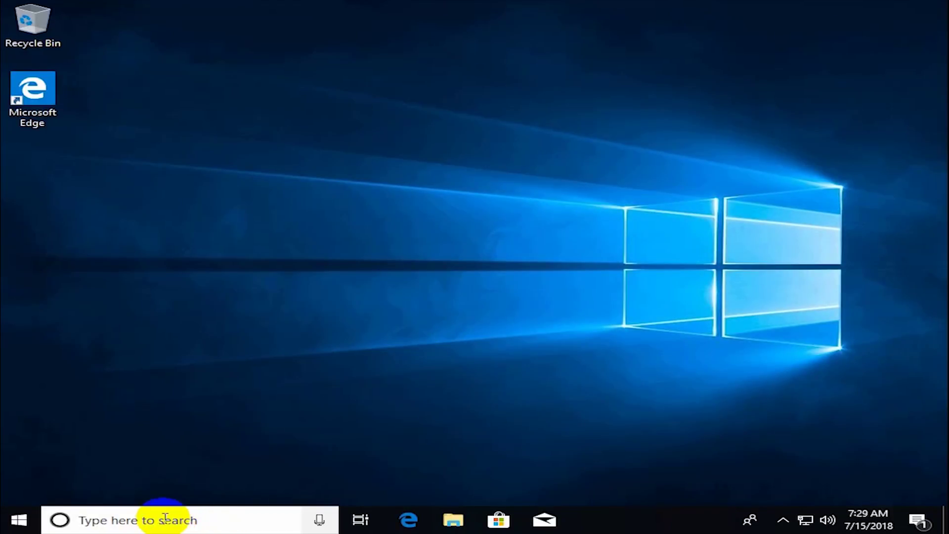
Step: Replace the taskbar search box with the Cortana icon
click(200, 522)
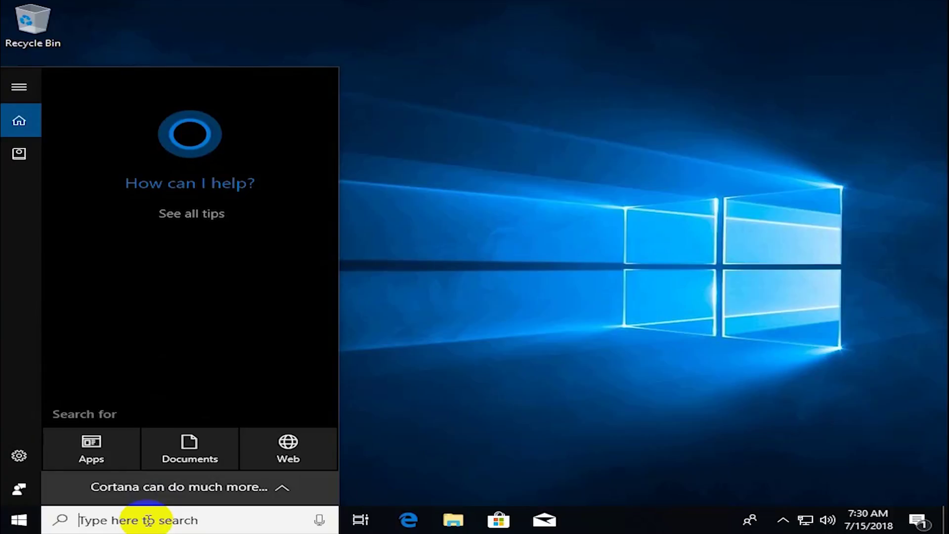
click(321, 516)
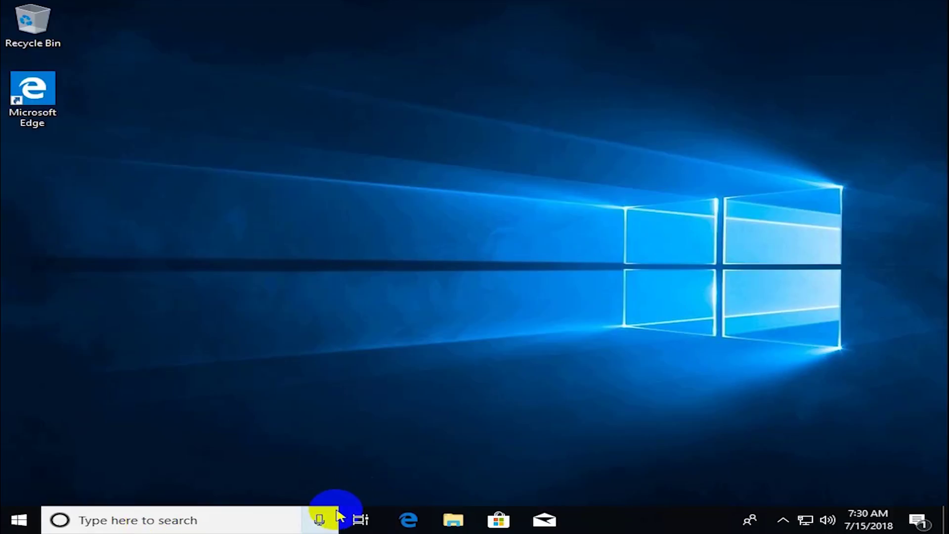
right_click(603, 517)
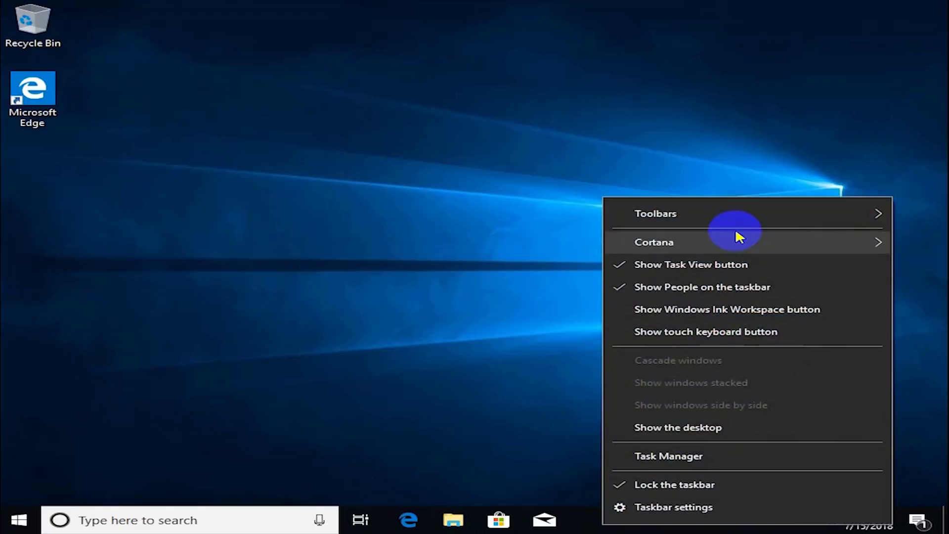
mouse_move(734, 239)
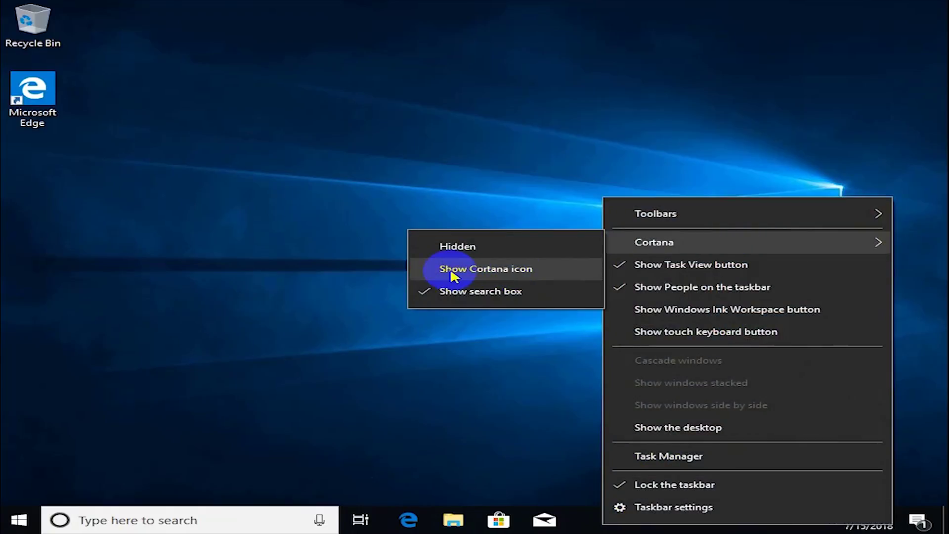
click(503, 270)
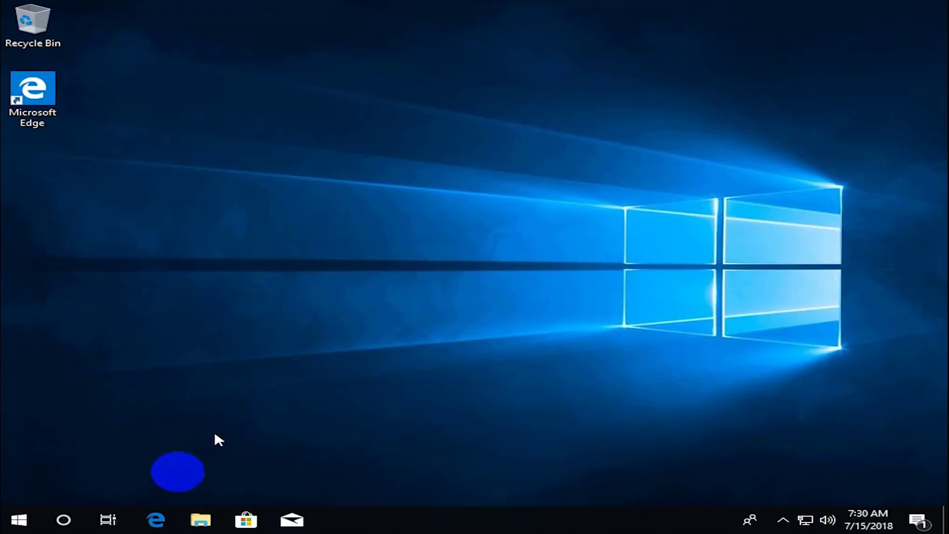
Step: Enable the Computer icon on the desktop through the theme's desktop icon settings, then close Settings
right_click(434, 120)
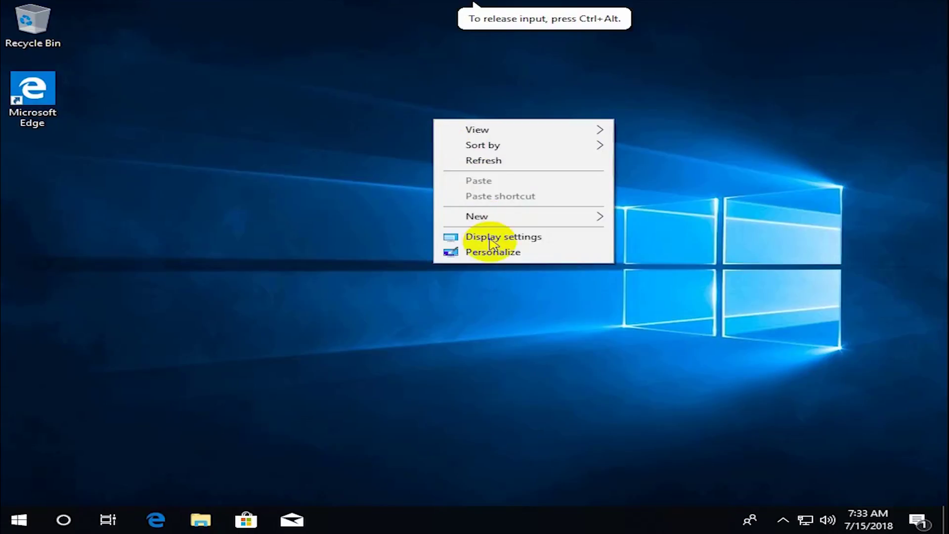
click(493, 253)
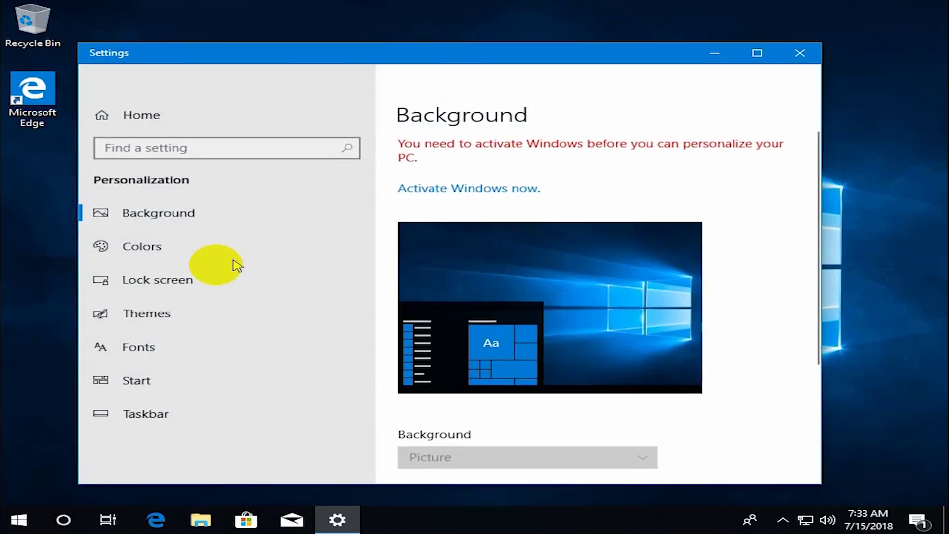
click(167, 327)
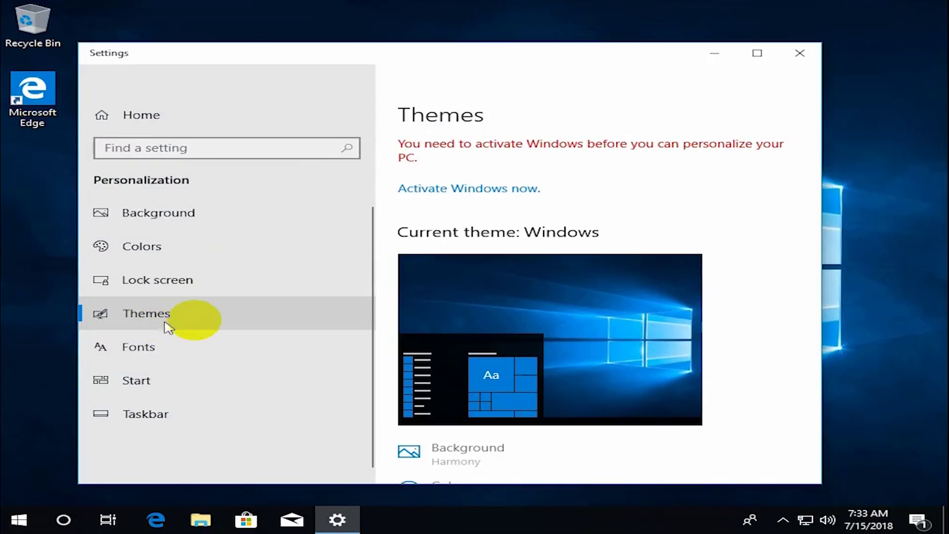
scroll(568, 260, down, 5)
scroll(567, 263, down, 10)
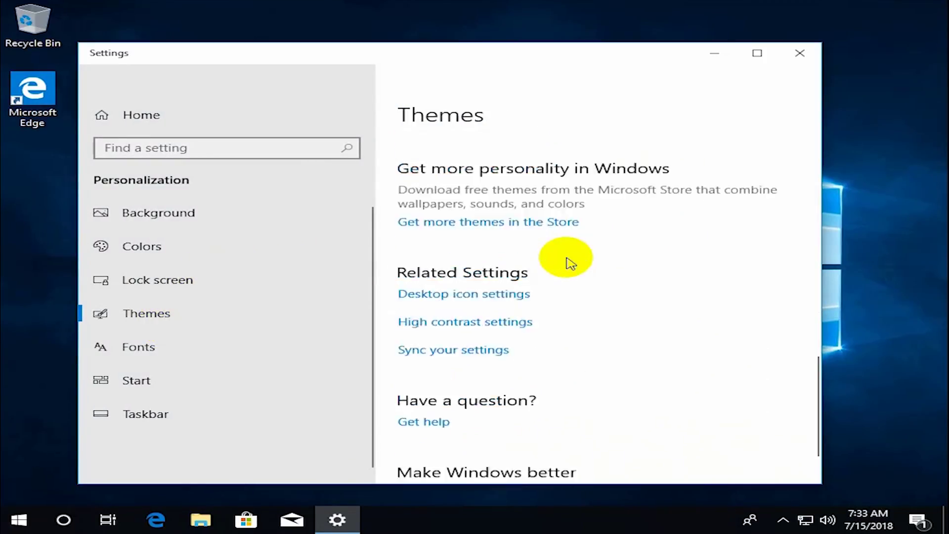
click(482, 250)
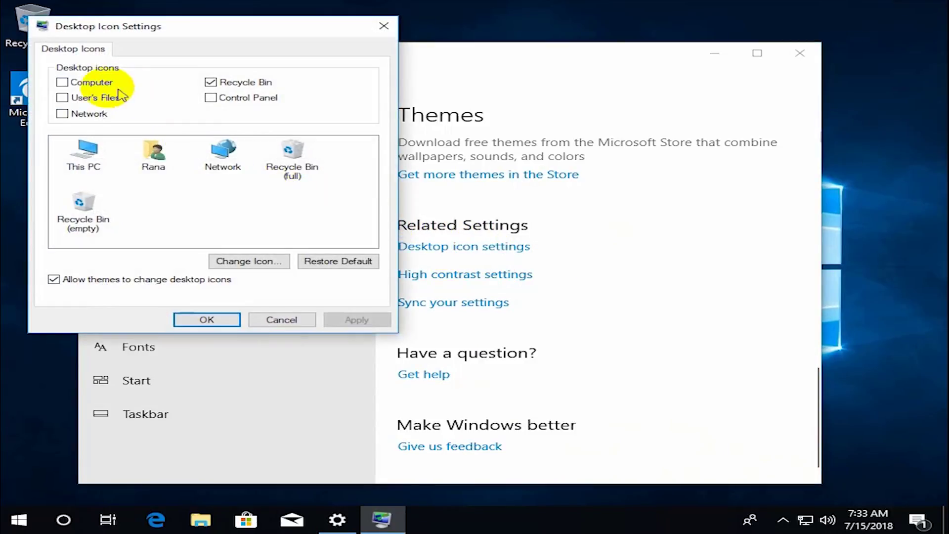
click(55, 83)
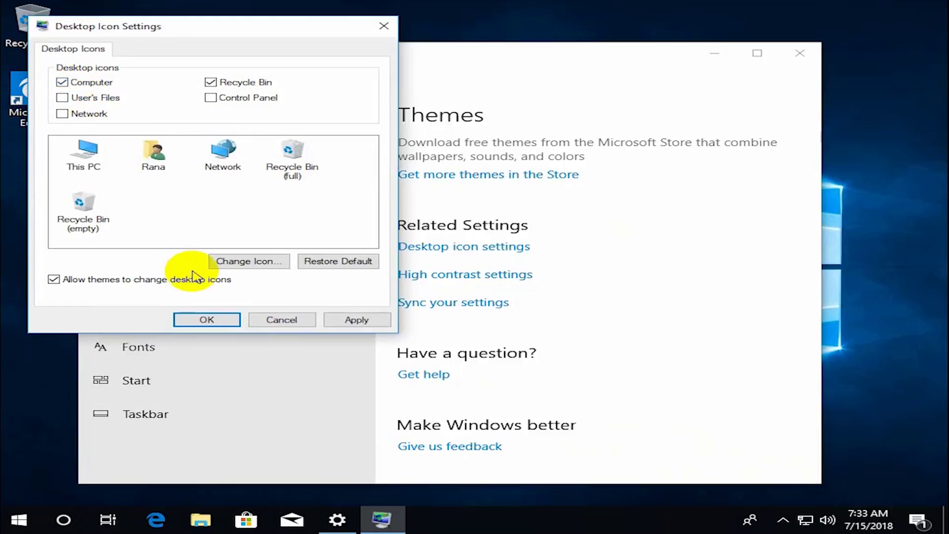
click(205, 318)
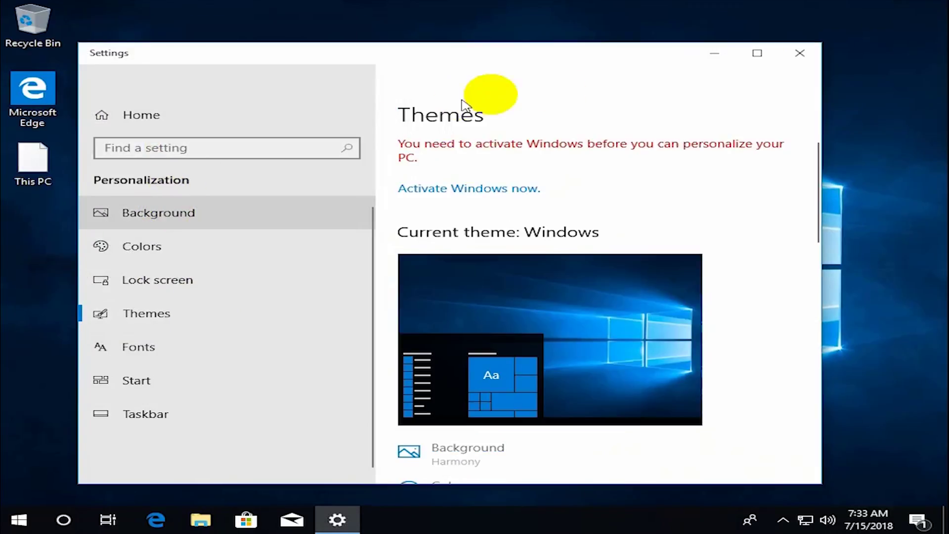
click(799, 53)
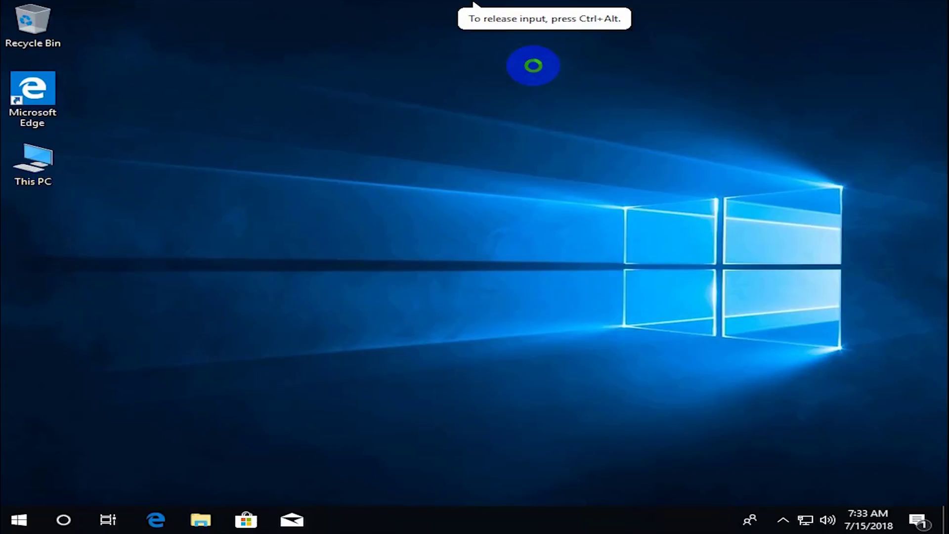
Step: Turn on automatic arrangement of the desktop icons
right_click(532, 65)
mouse_move(582, 65)
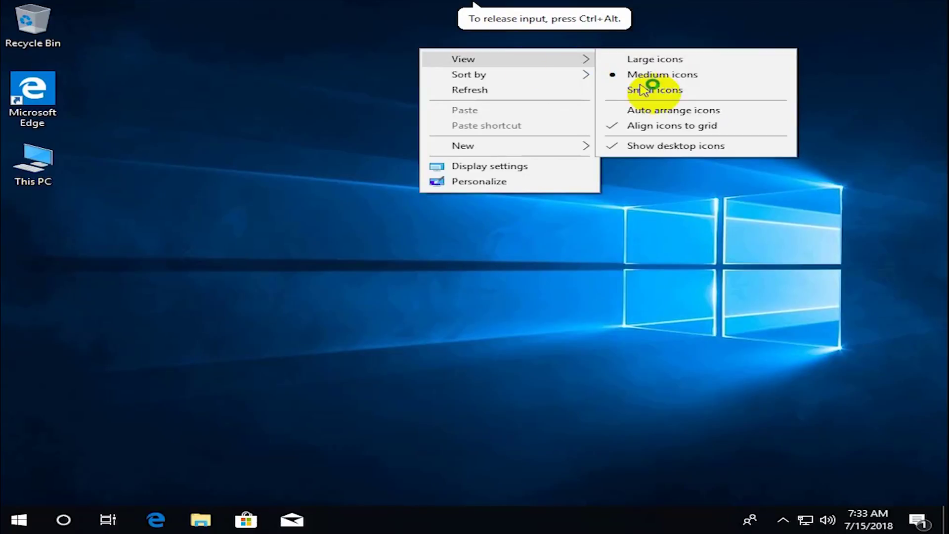
click(674, 111)
right_click(329, 111)
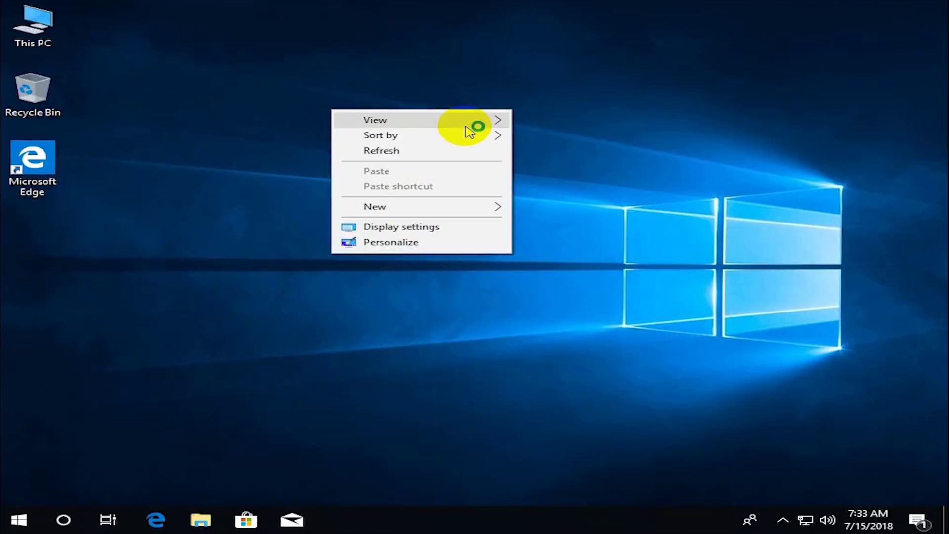
click(411, 171)
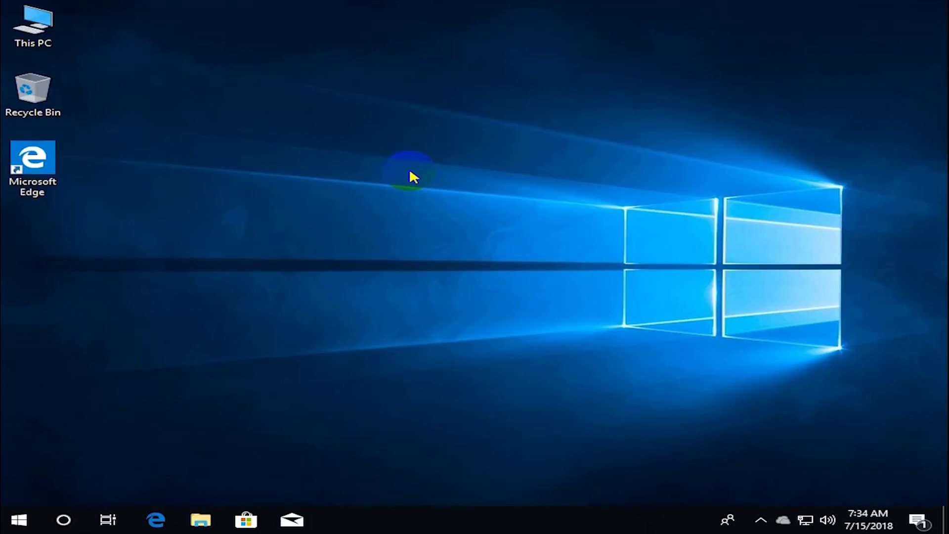